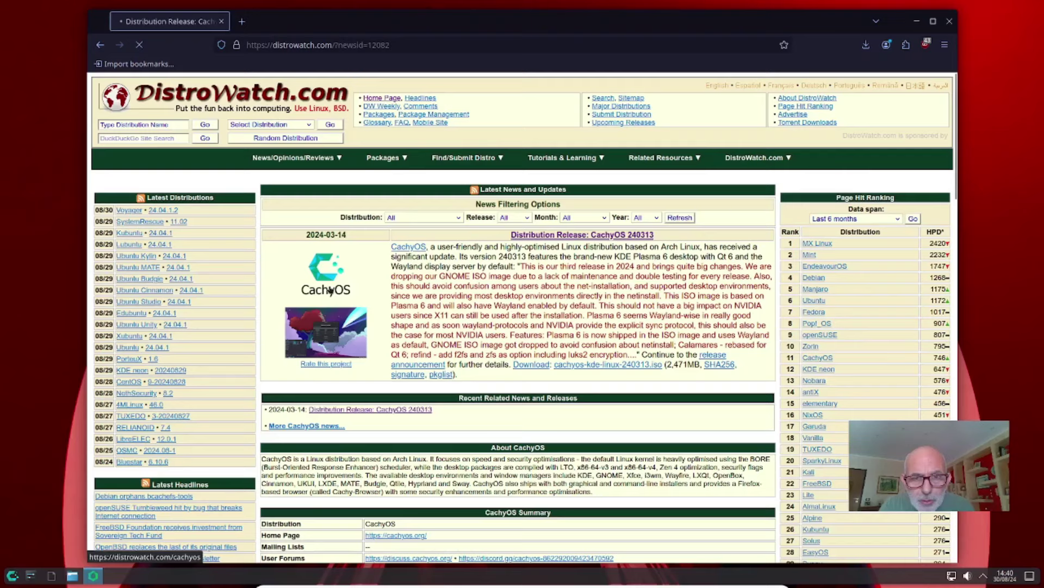
View the CachyOS distribution page on DistroWatch and return to the CachyOS 240313 release news page
left_click(403, 246)
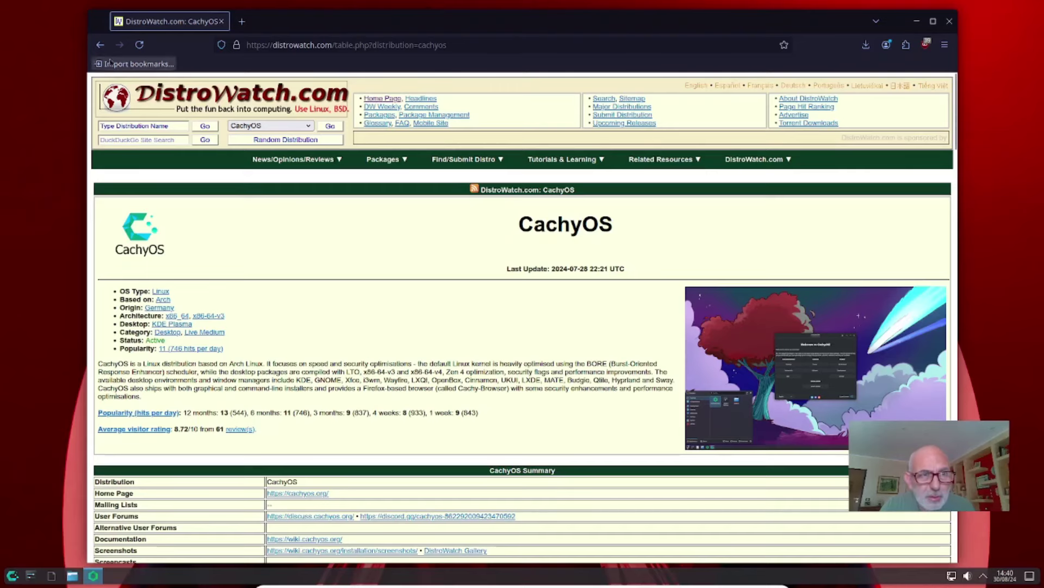
left_click(101, 44)
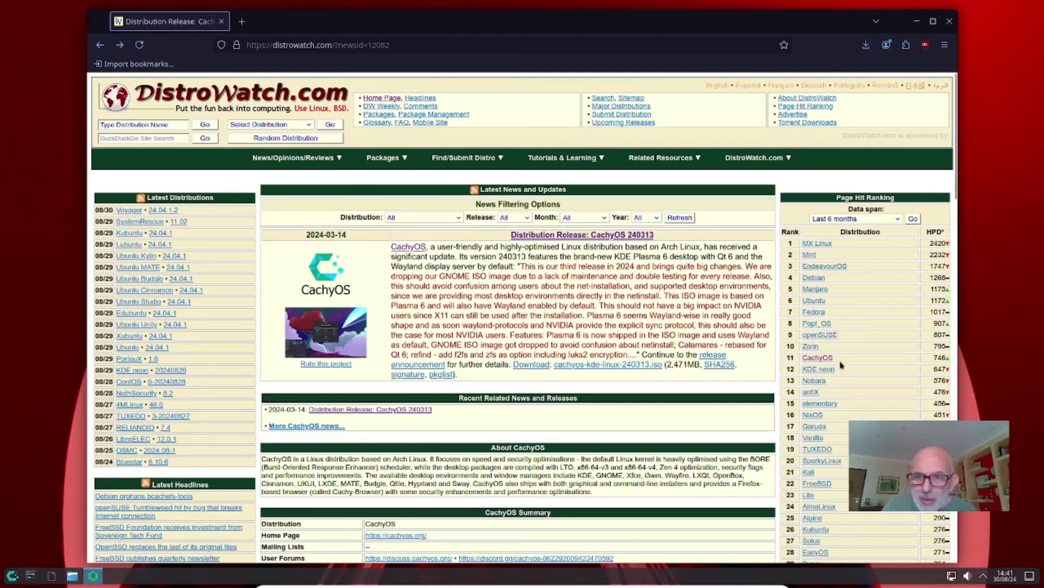
Find Octopi among the installed applications with the search "oct" and launch it
left_click(12, 575)
type("oct")
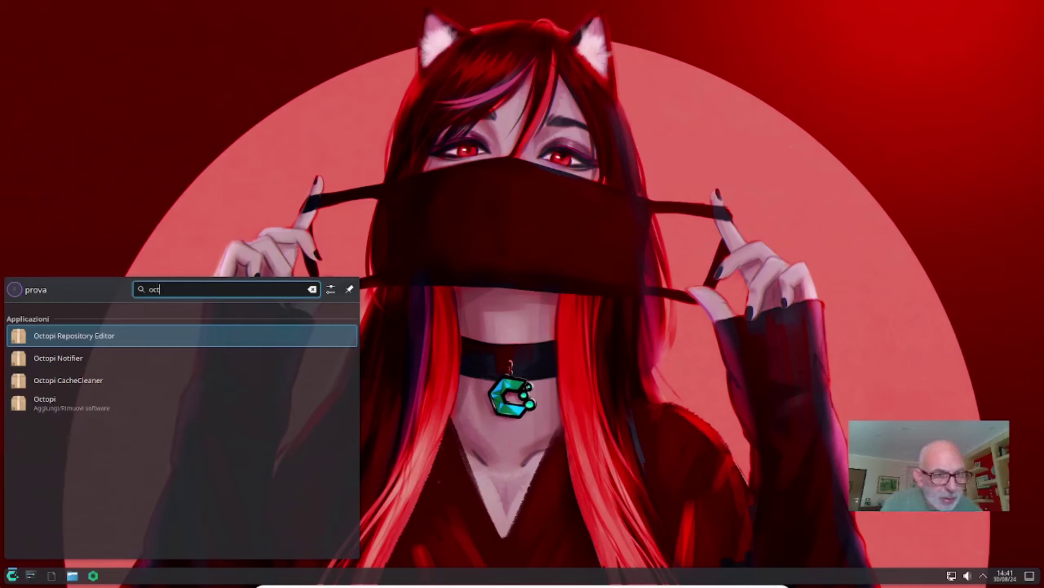
left_click(61, 409)
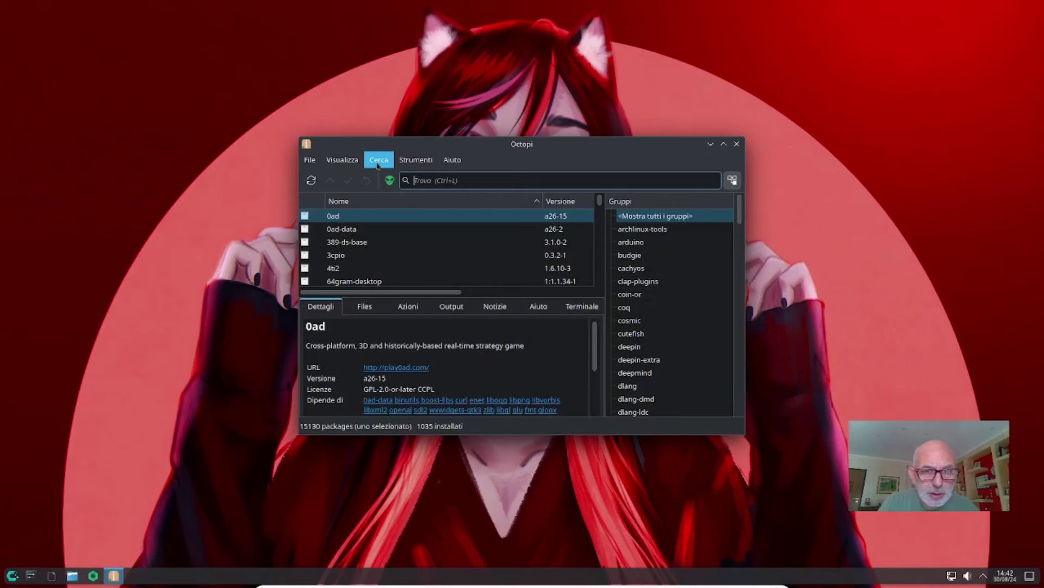
Look over Octopi's search, view and tool commands and examine the available repositories in the repository editor, discarding any changes
left_click(410, 164)
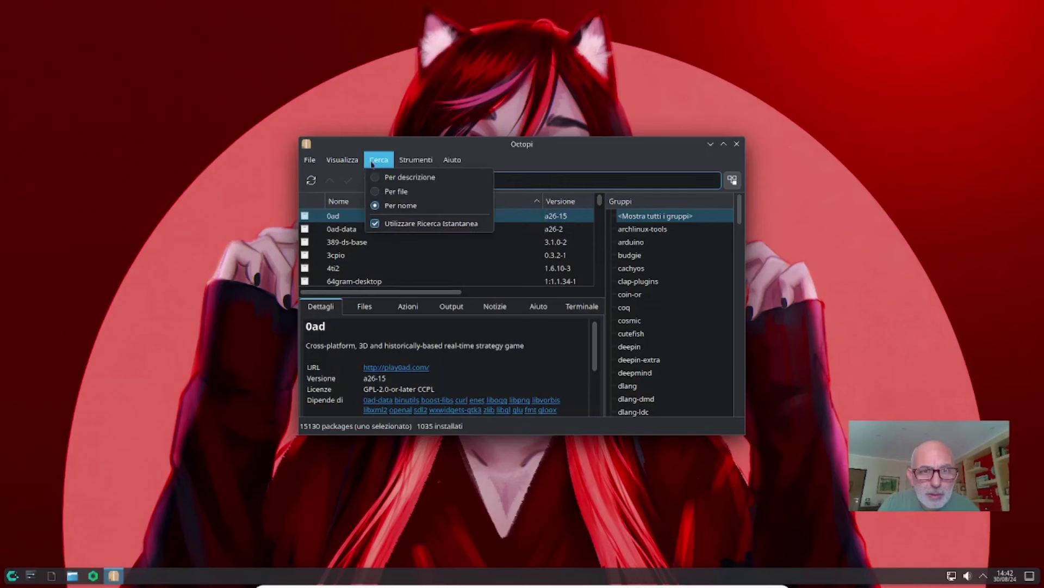
mouse_move(344, 161)
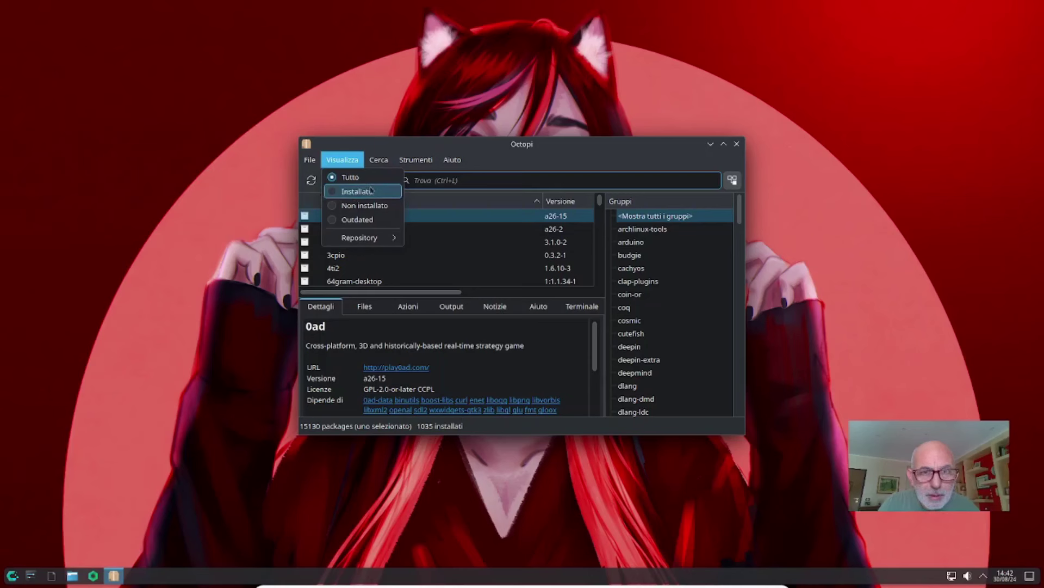
mouse_move(409, 162)
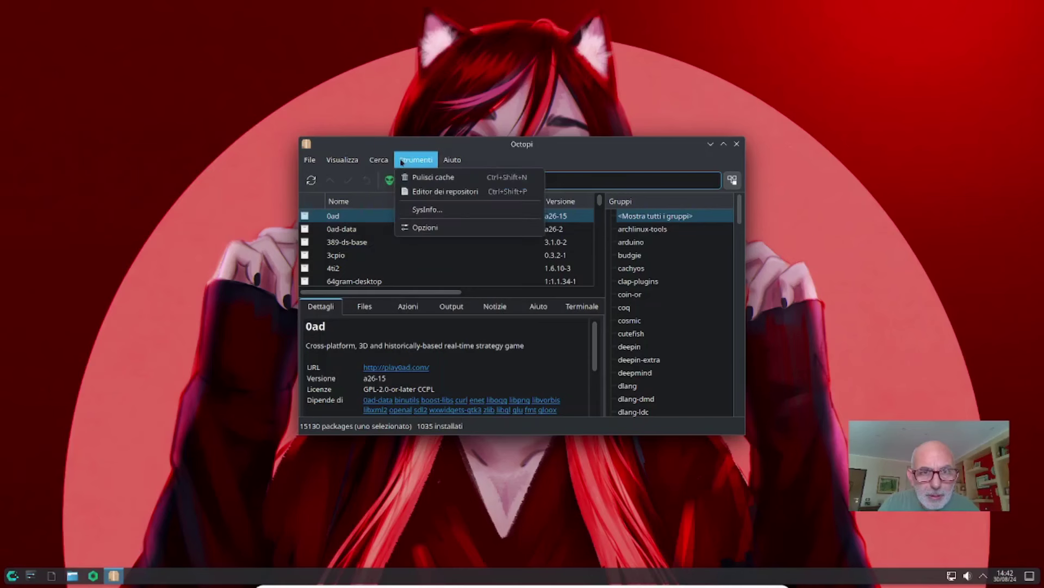
left_click(430, 192)
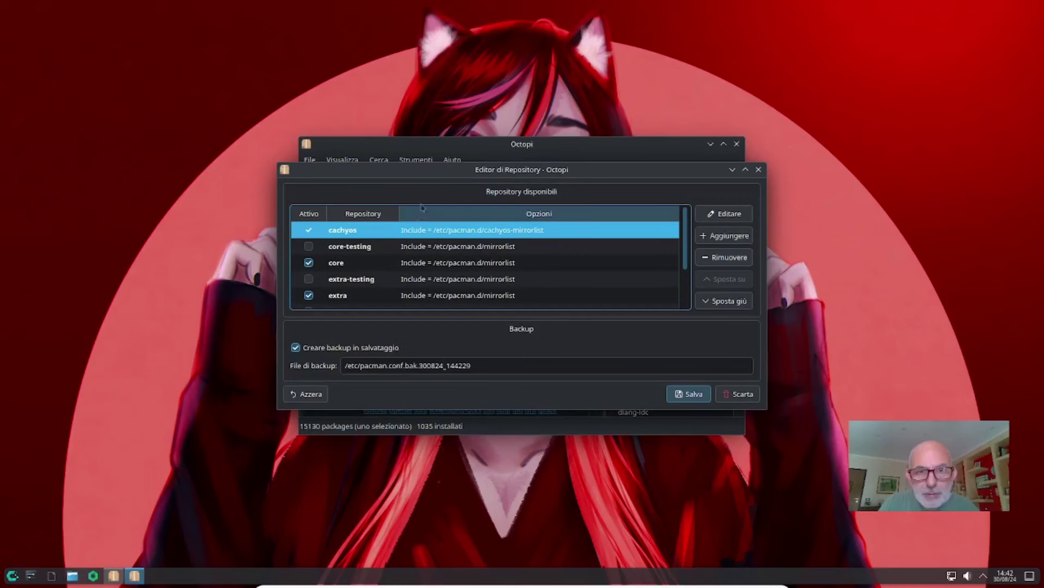
left_click(759, 169)
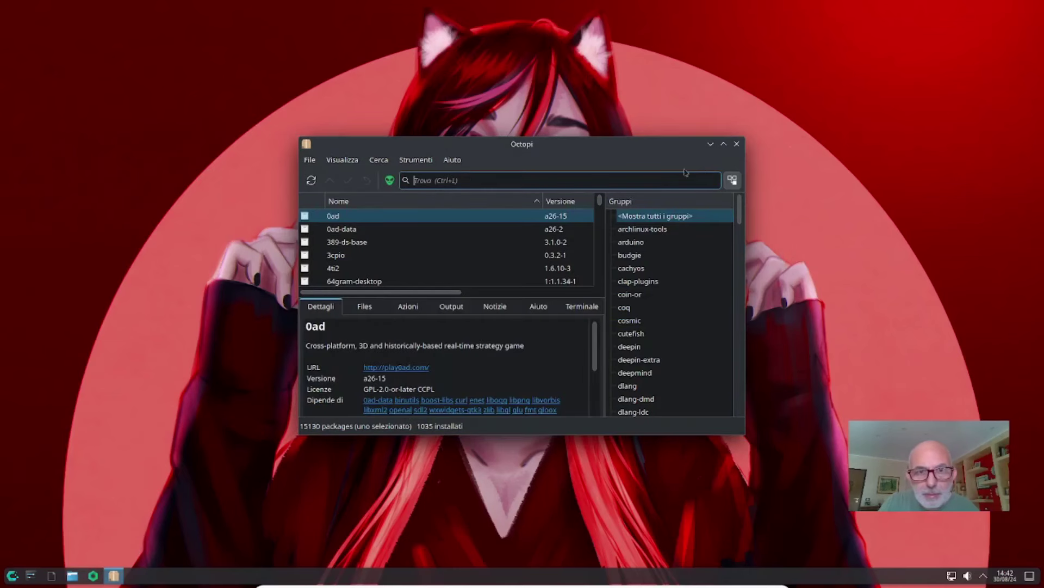
left_click(417, 162)
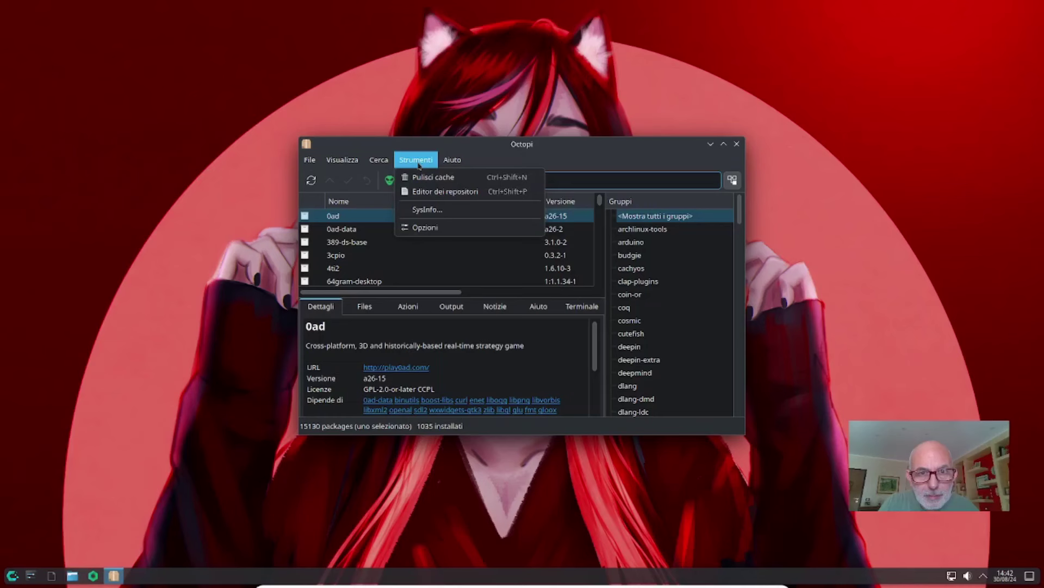
left_click(428, 192)
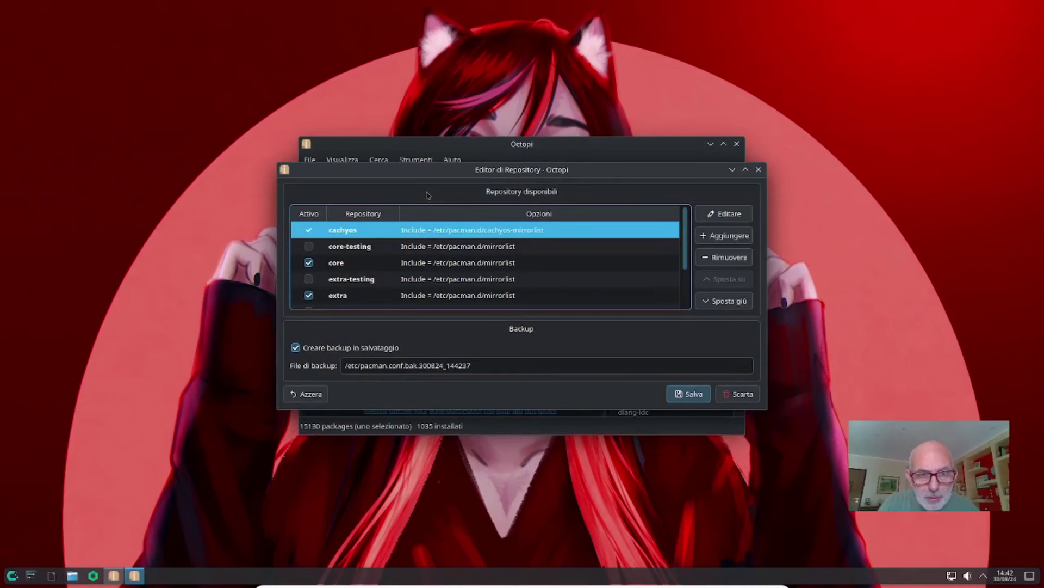
left_click(741, 396)
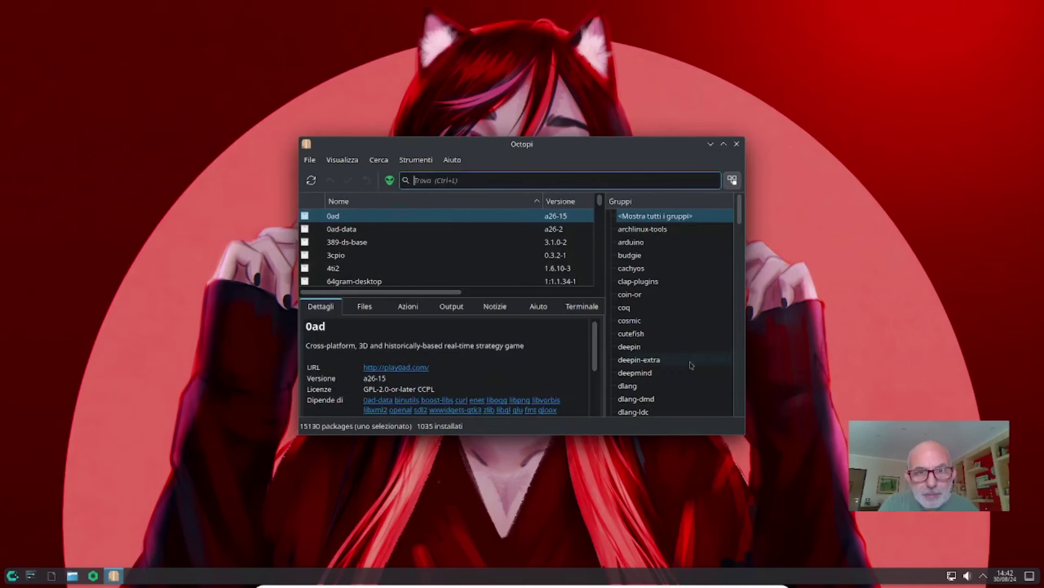
Open Octopi's options and view the AUR tool settings
left_click(427, 158)
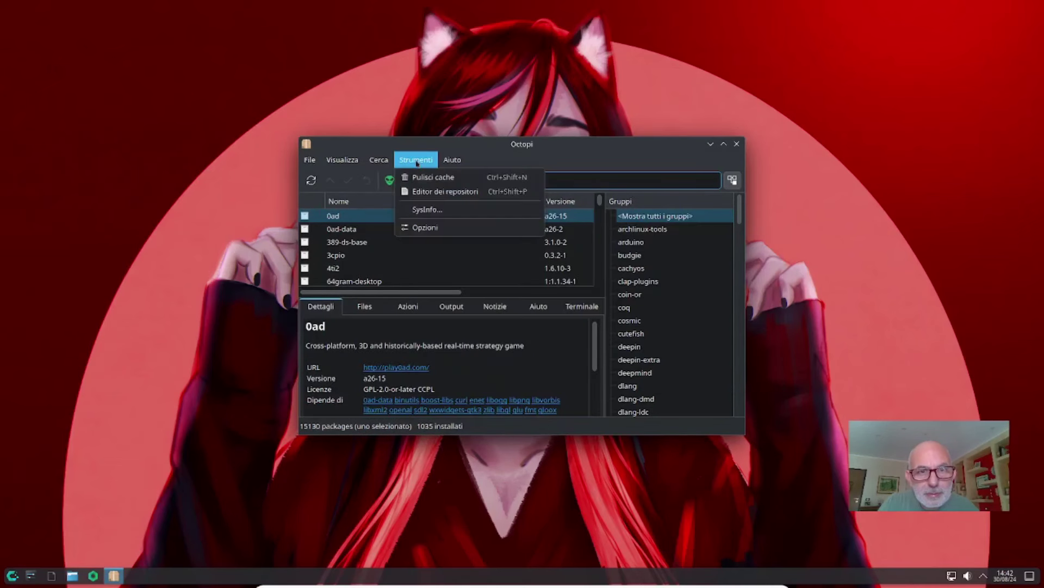
left_click(424, 227)
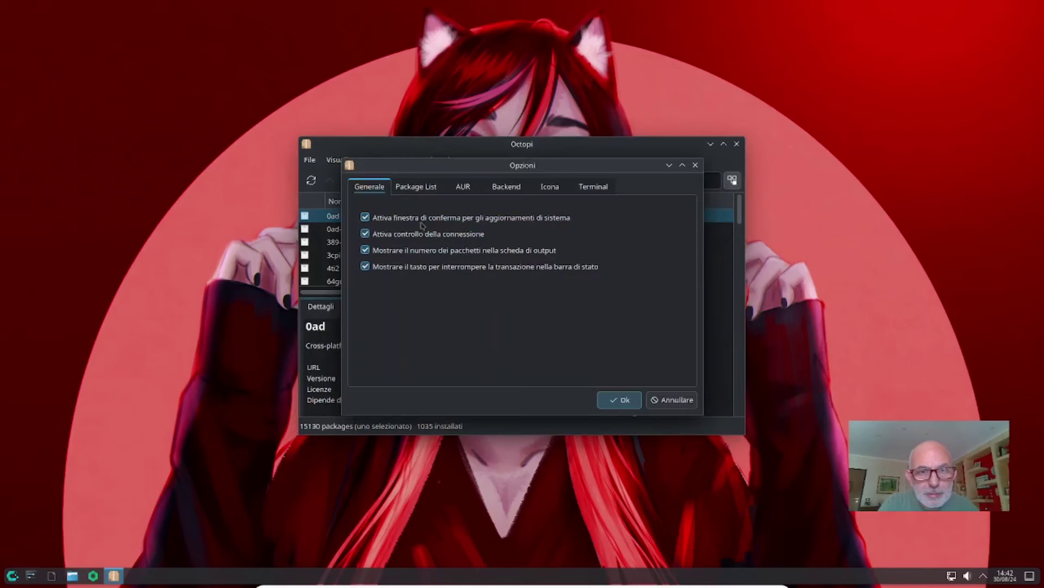
left_click(473, 188)
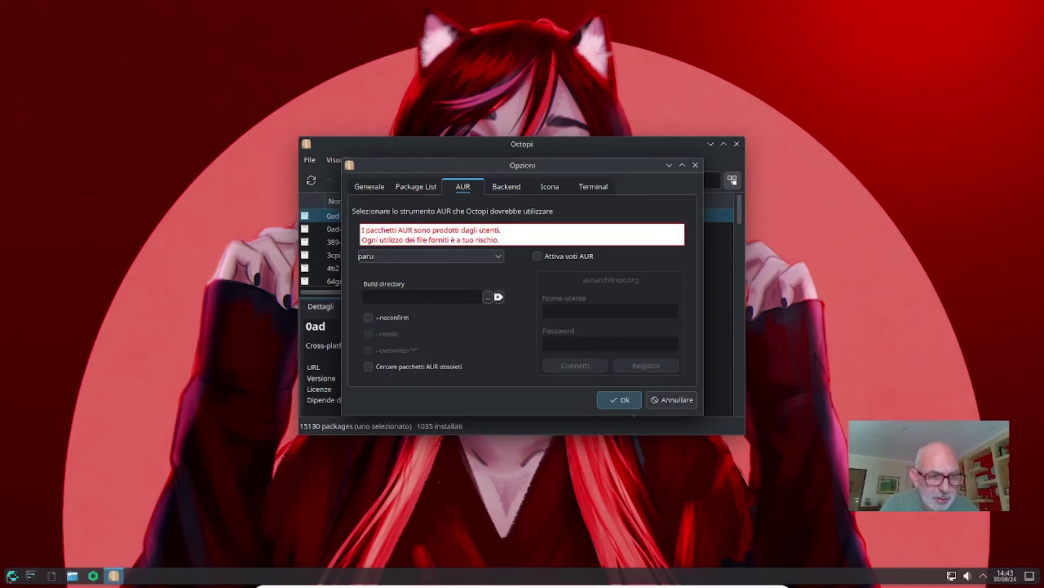
Find the Konsole terminal with the application search "ter" and launch it
left_click(12, 575)
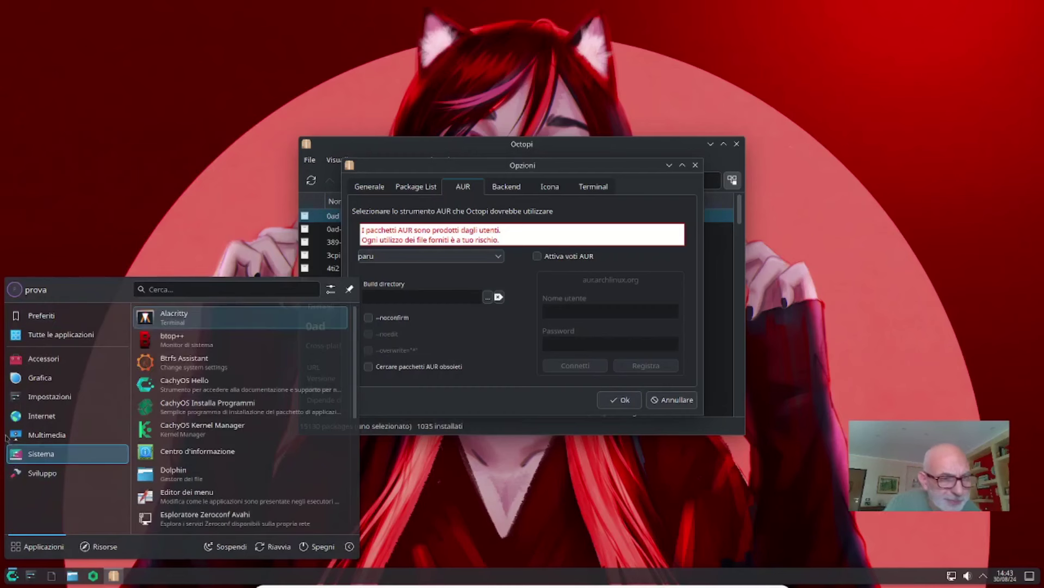
mouse_move(17, 440)
type("ter")
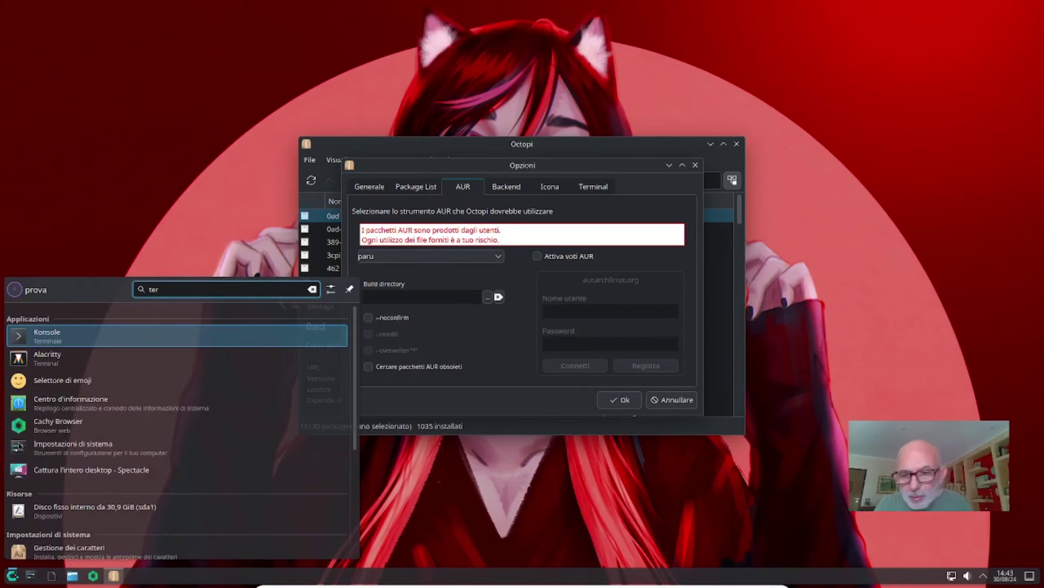
key("Return")
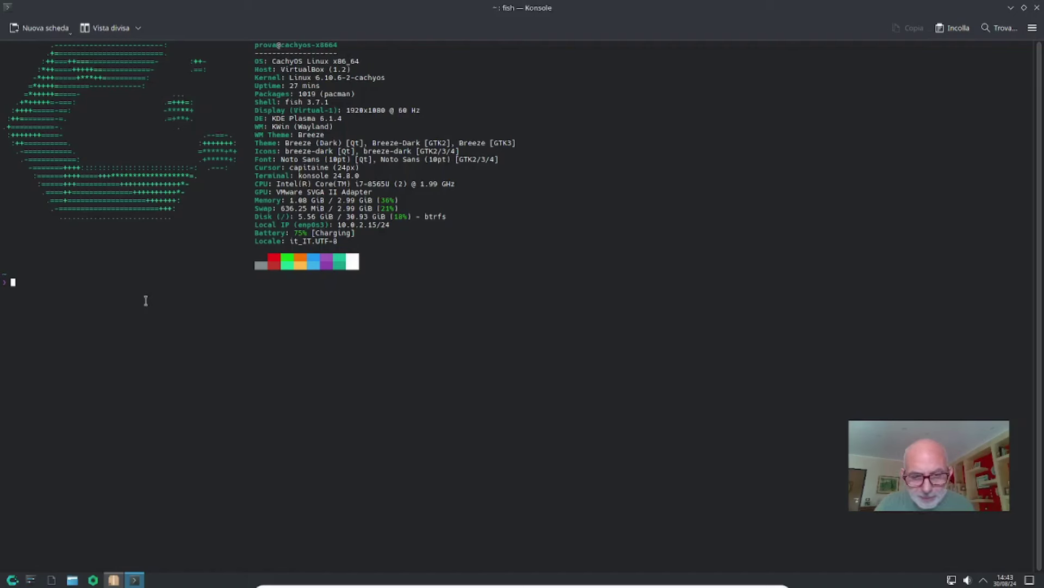
Enter the AUR install command "sudo paru -S " at the terminal prompt without running it
type("sudo ")
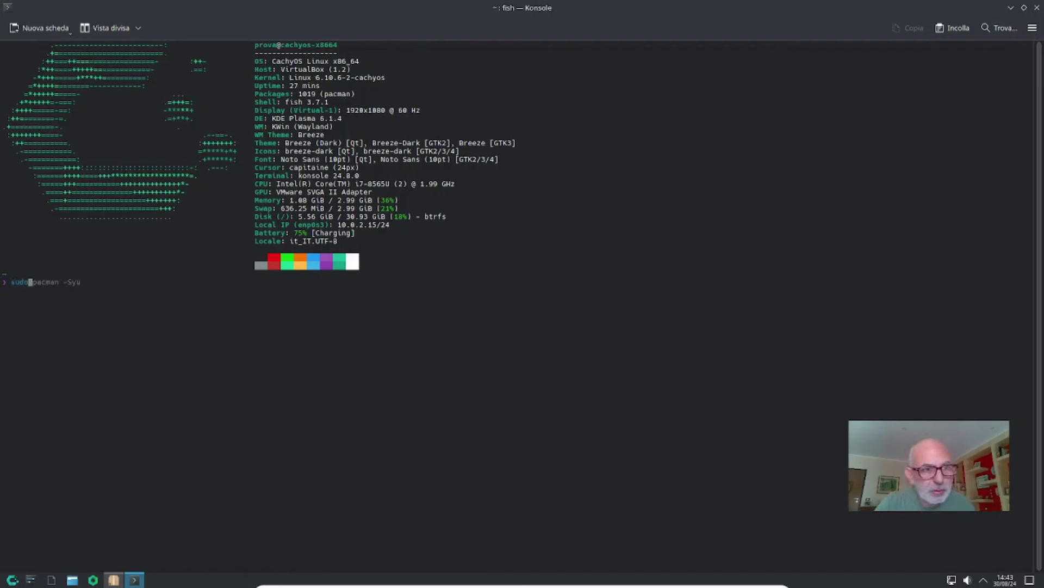
type("pa")
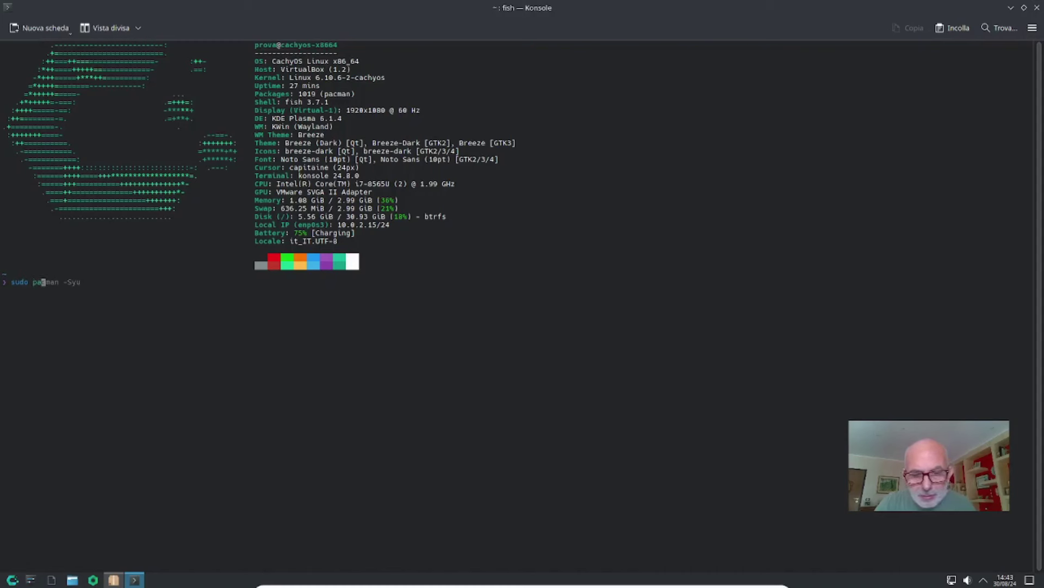
type("ru")
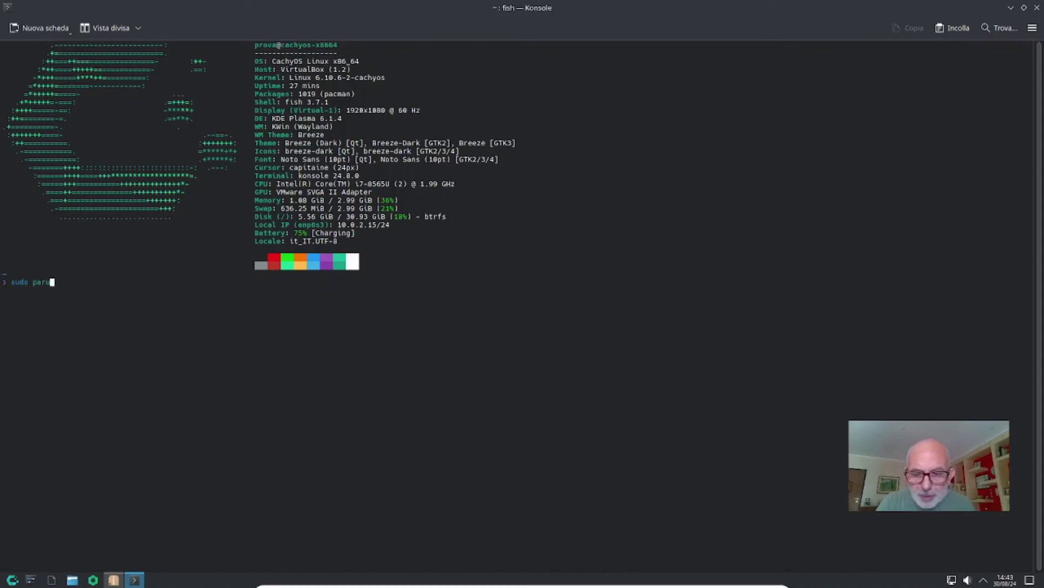
type(" -S")
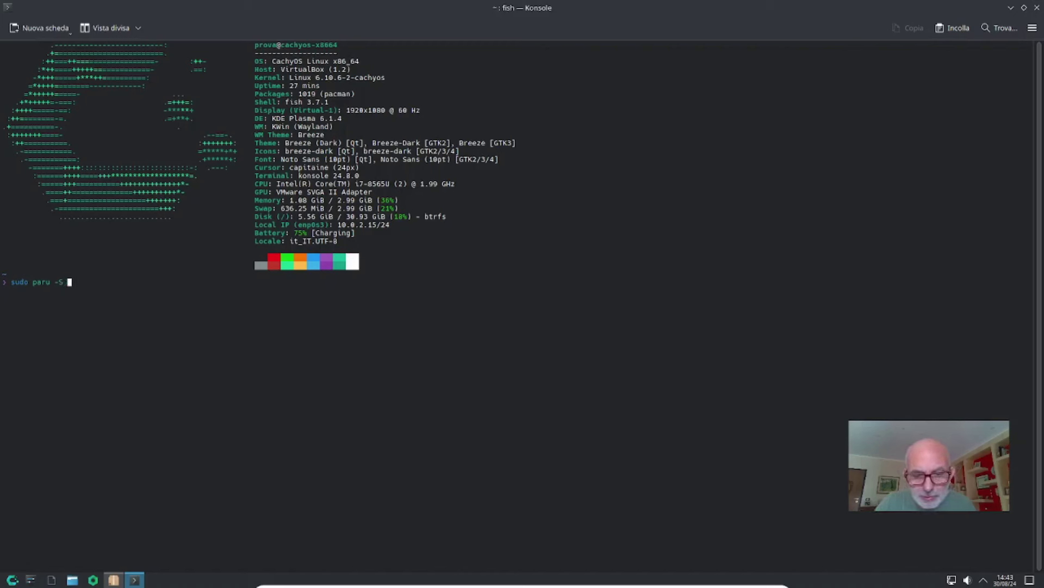
type("google")
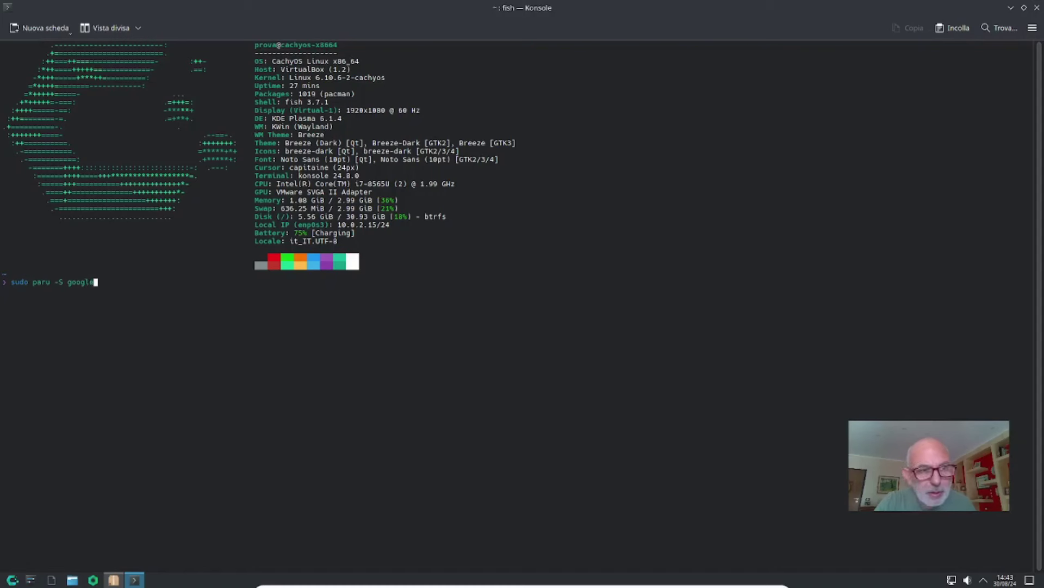
type("-")
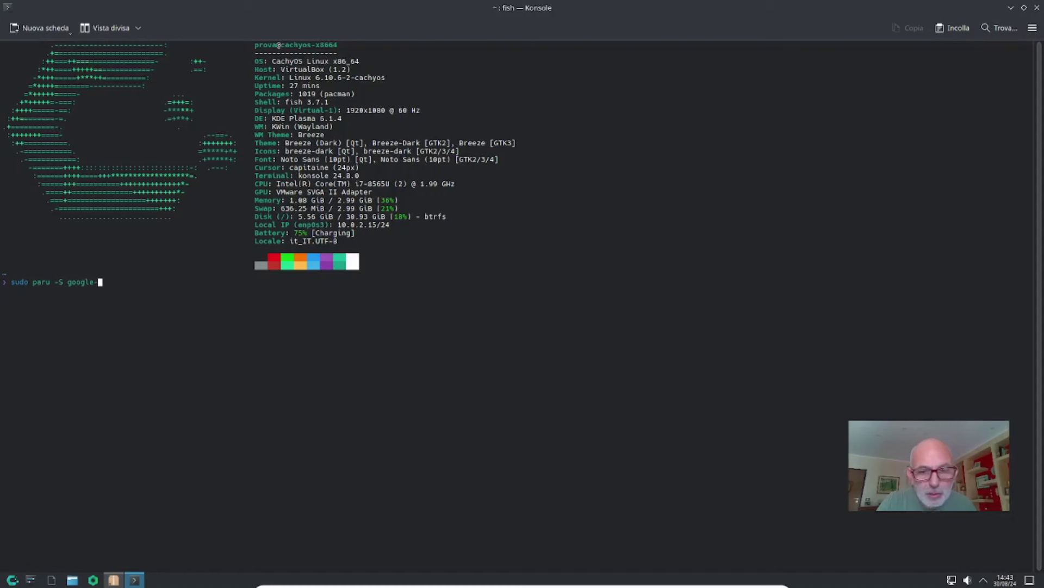
key("BackSpace")
key("BackSpace")
key("BackSpace")
key("BackSpace")
key("BackSpace")
key("BackSpace")
key("BackSpace")
key("BackSpace")
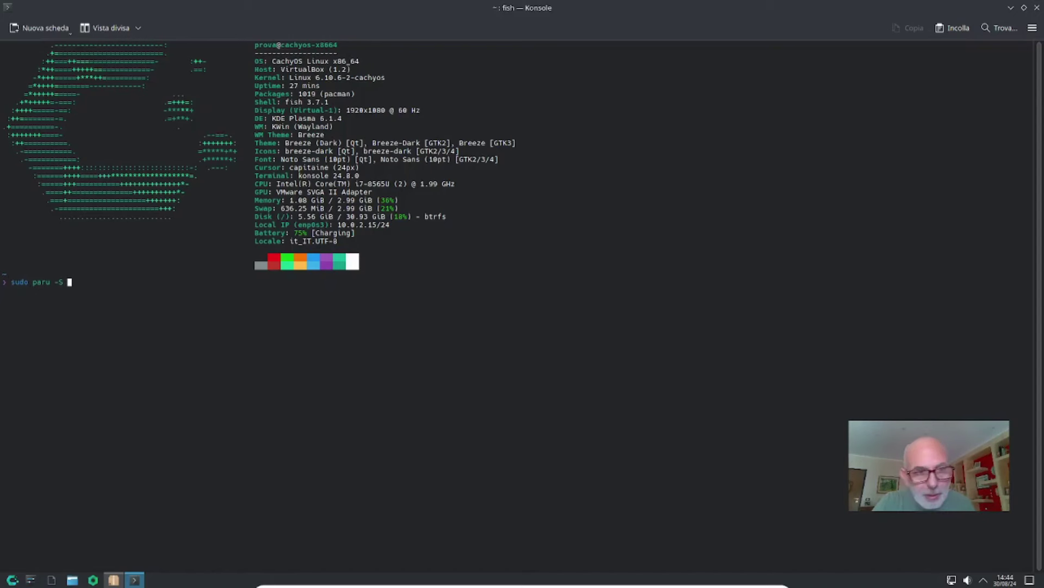
Enlarge the terminal text by seven zoom levels and briefly highlight the "sudo paru -S" command at the prompt
key("ctrl+plus")
key("ctrl+plus")
key("ctrl+plus")
key("ctrl+plus")
key("ctrl+plus")
key("ctrl+plus")
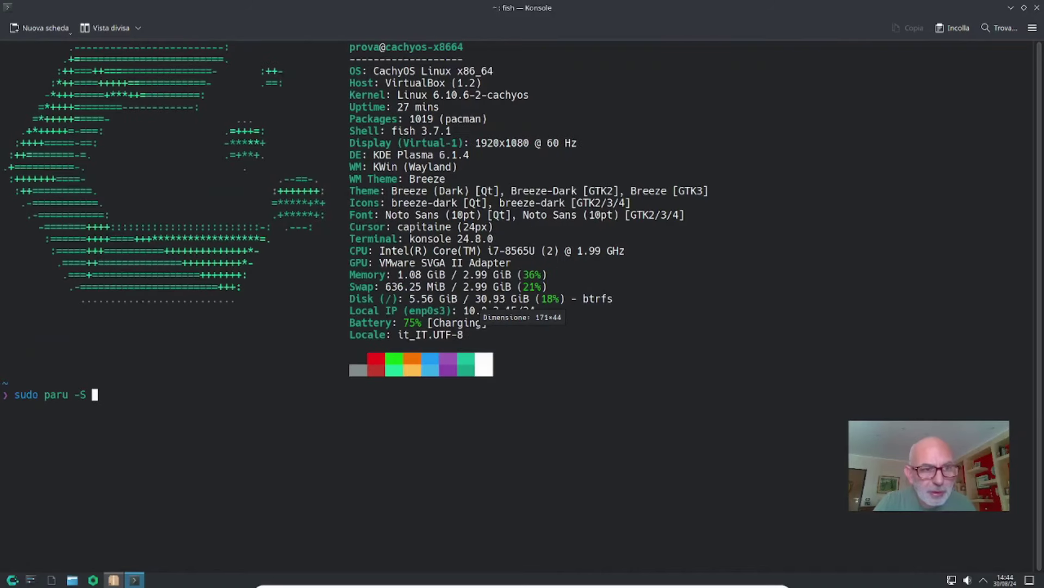
key("ctrl+plus")
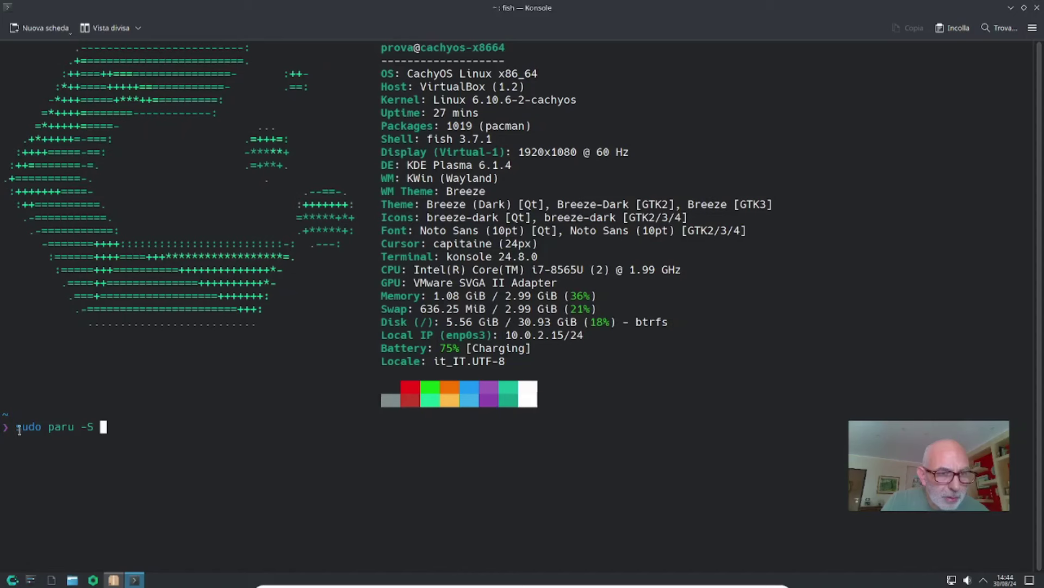
left_click_drag(16, 428, 93, 430)
left_click(88, 455)
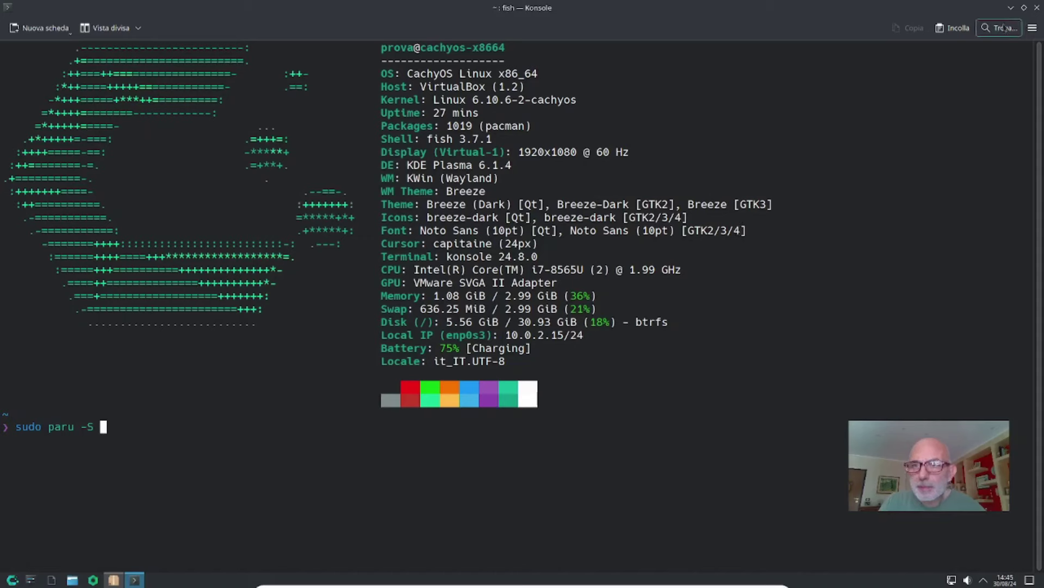
Restore the maximized Konsole window to its smaller size and cancel Octopi's options dialog
left_click(1024, 8)
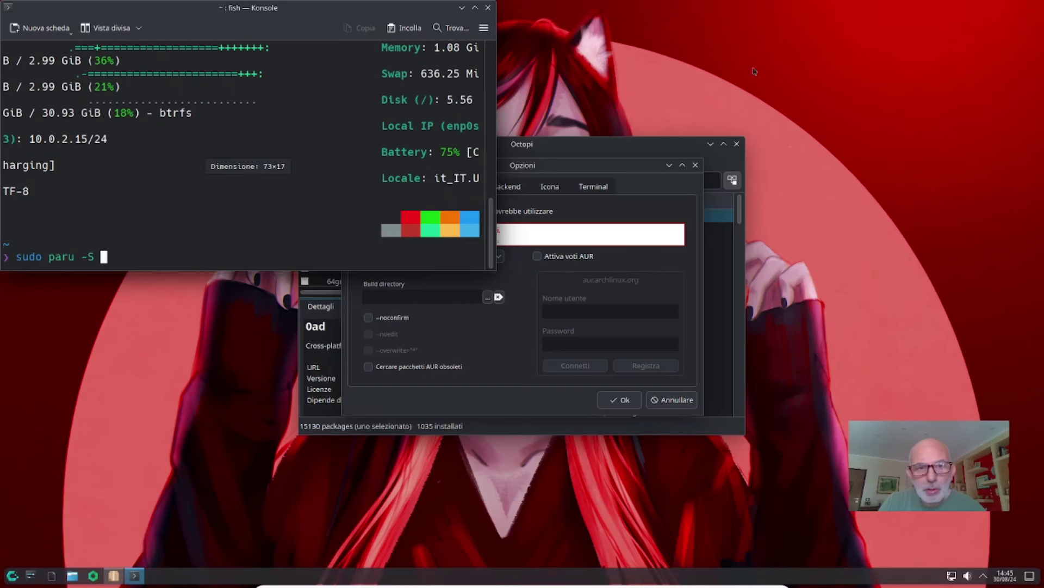
left_click(665, 401)
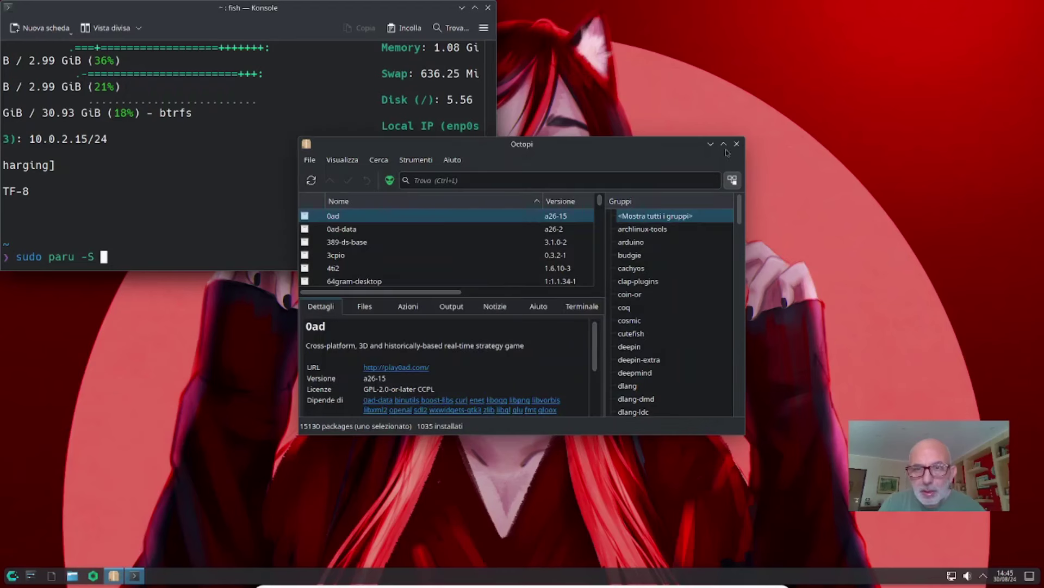